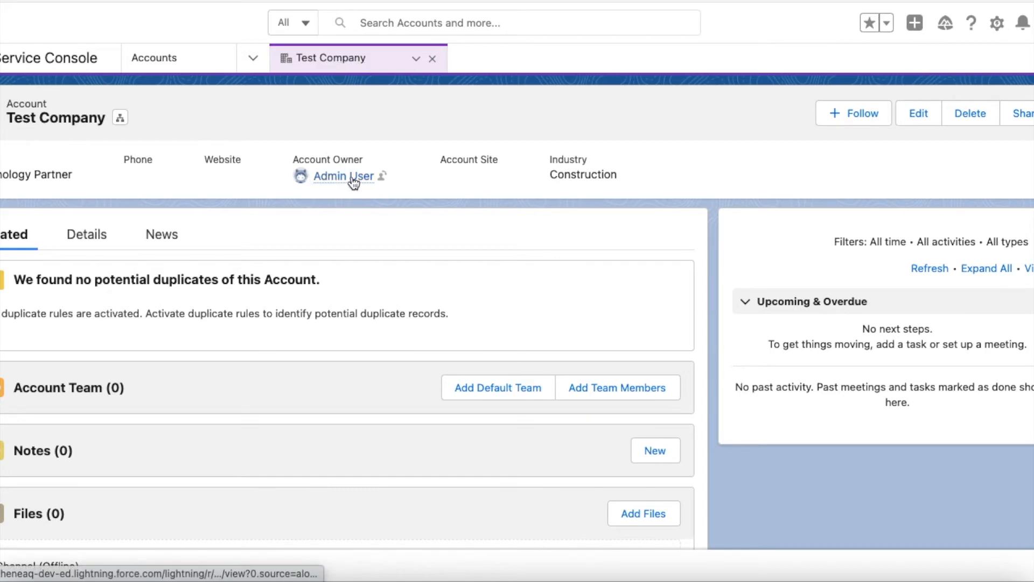
Refresh the All Accounts list in the Test User session to check which accounts are accessible
{"action": "mouse_move", "coordinate": [339, 181]}
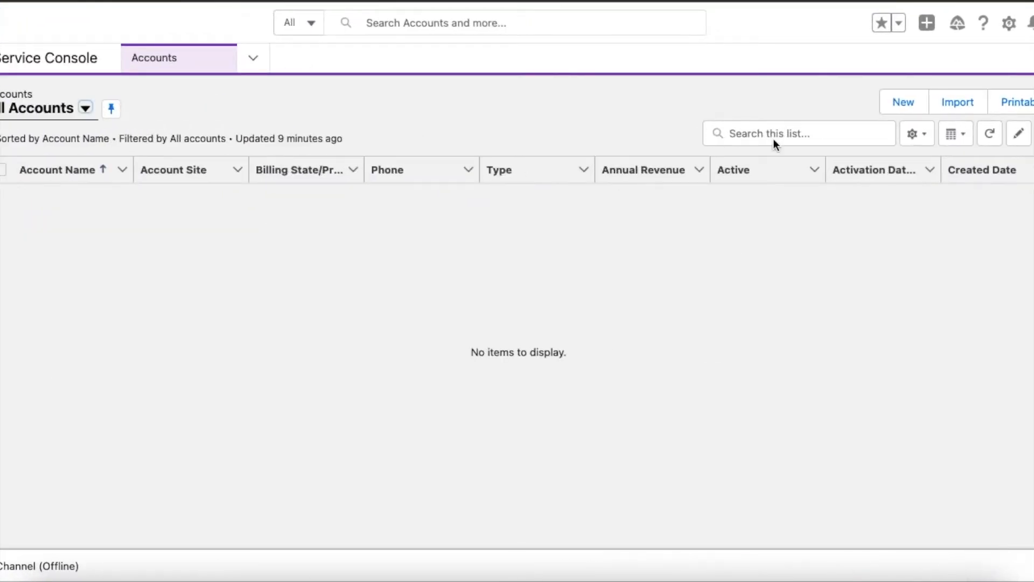
{"action": "left_click", "coordinate": [989, 140]}
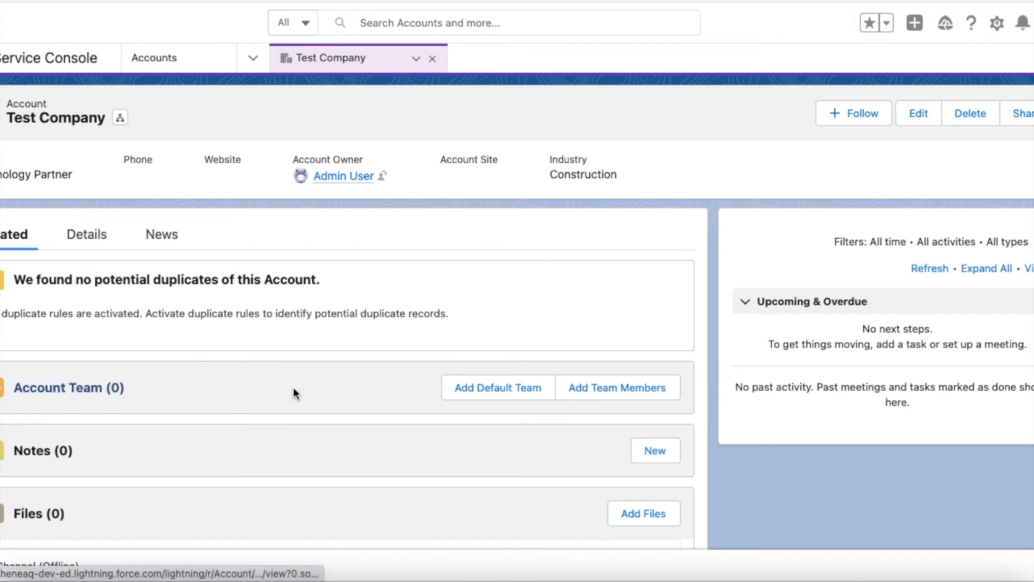
Start adding team members to the Test Company account, choosing Test User with the Account Manager team role in the first row
{"action": "left_click", "coordinate": [596, 397]}
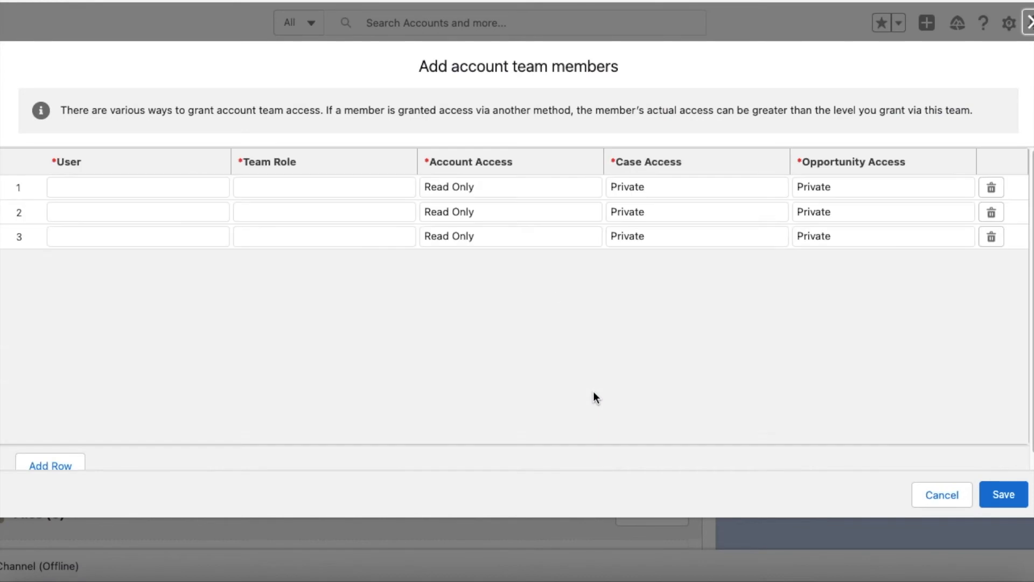
{"action": "left_click", "coordinate": [92, 181]}
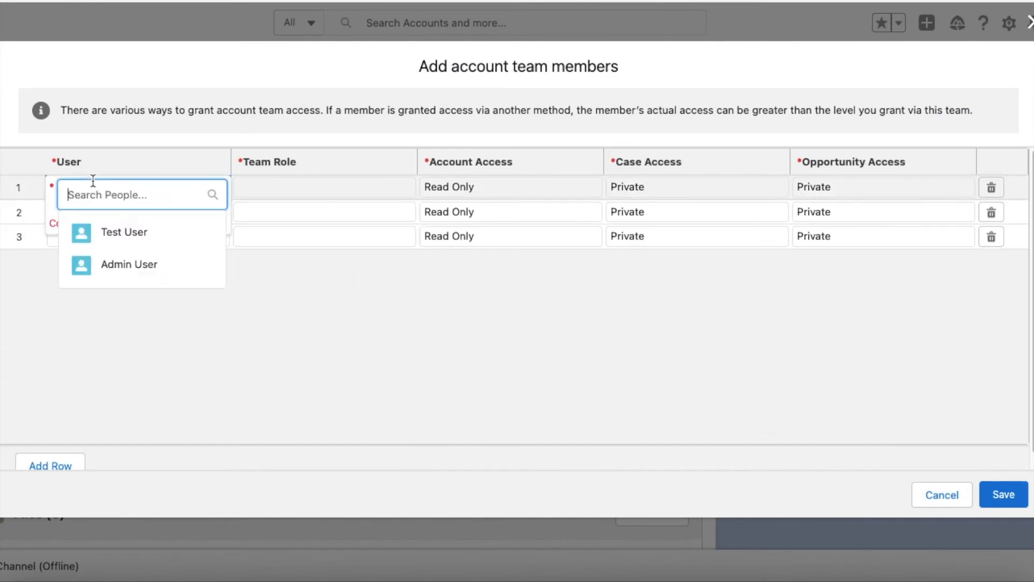
{"action": "left_click", "coordinate": [129, 231]}
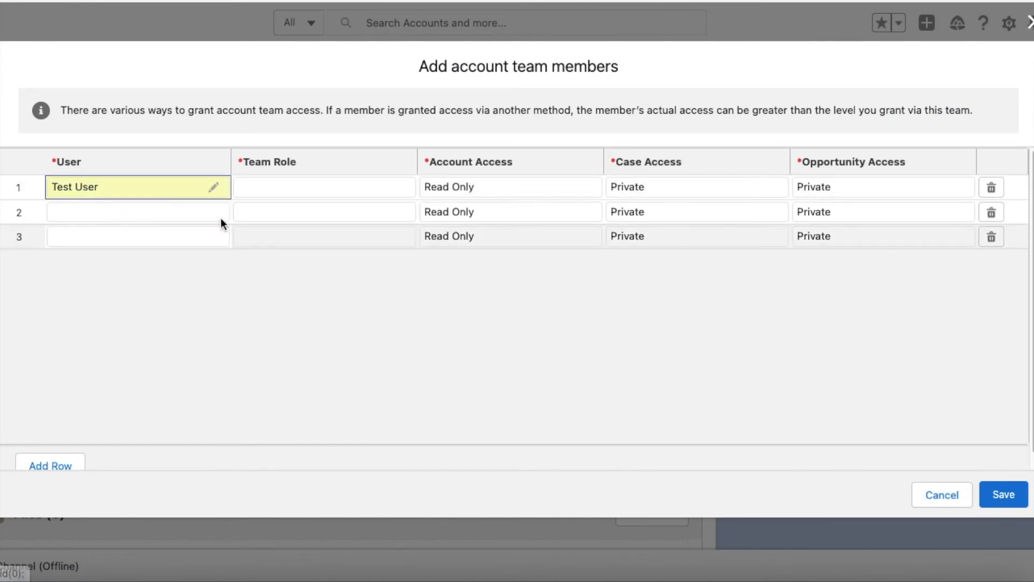
{"action": "left_click", "coordinate": [302, 192]}
{"action": "left_click", "coordinate": [302, 194]}
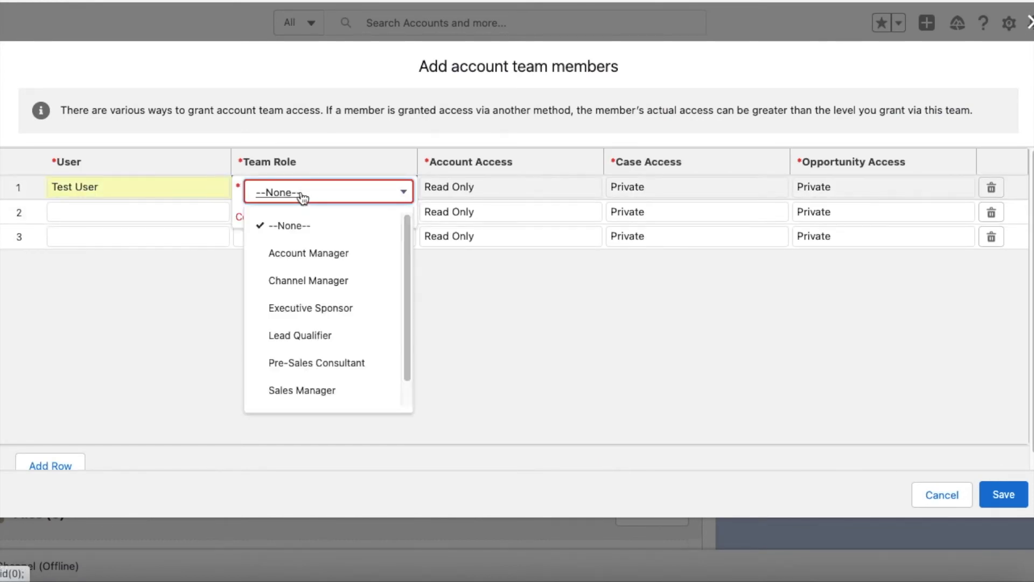
{"action": "left_click", "coordinate": [311, 246]}
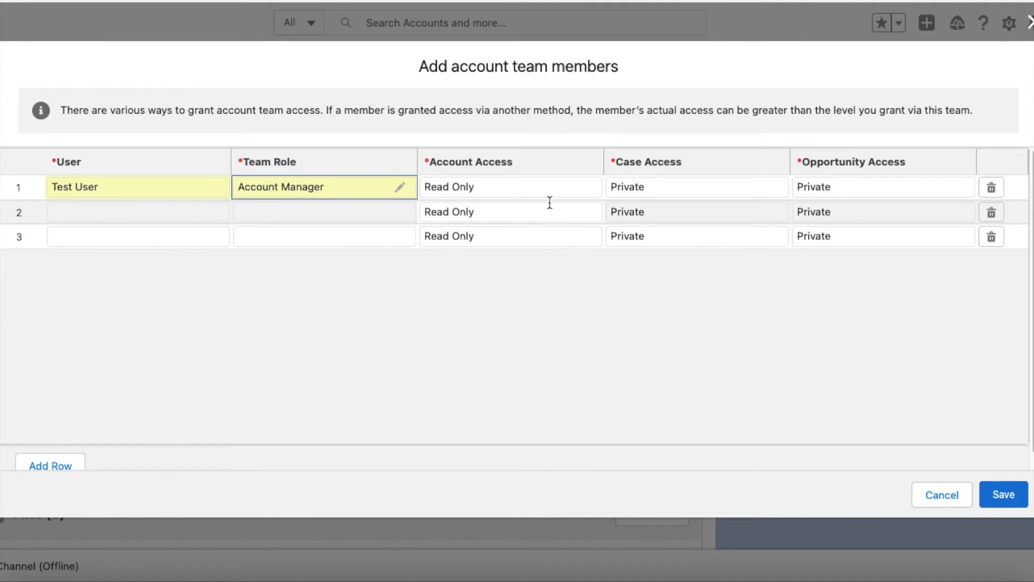
Keep Case Access and Opportunity Access at Private for Test User and save the account team
{"action": "left_click", "coordinate": [688, 196]}
{"action": "left_click", "coordinate": [688, 197]}
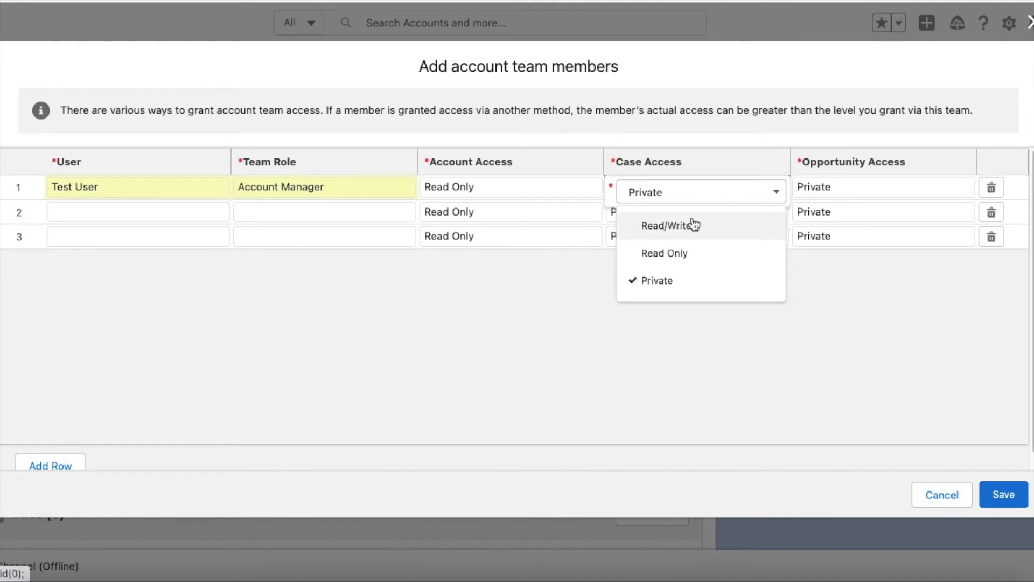
{"action": "left_click", "coordinate": [869, 193]}
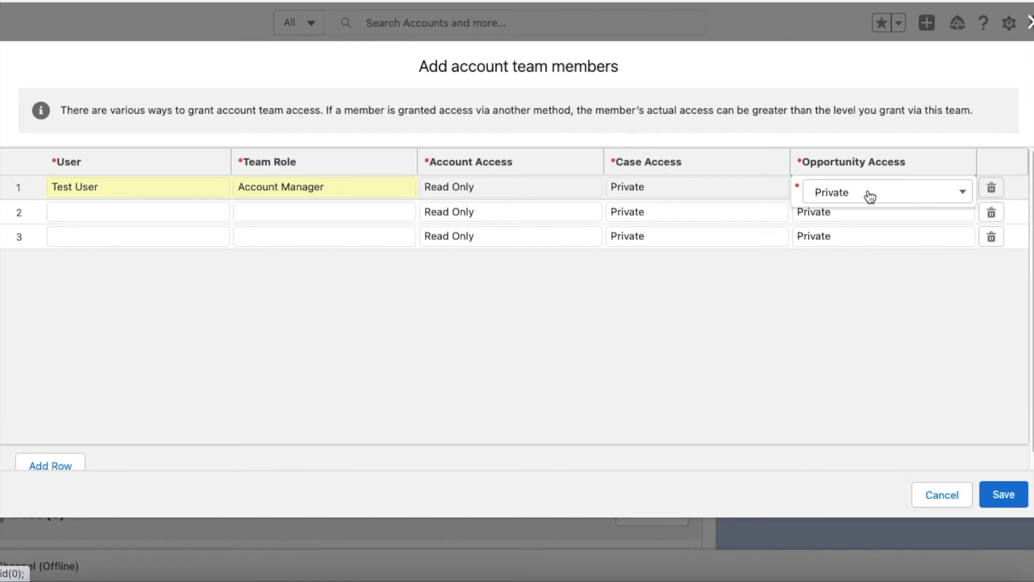
{"action": "left_click", "coordinate": [870, 195]}
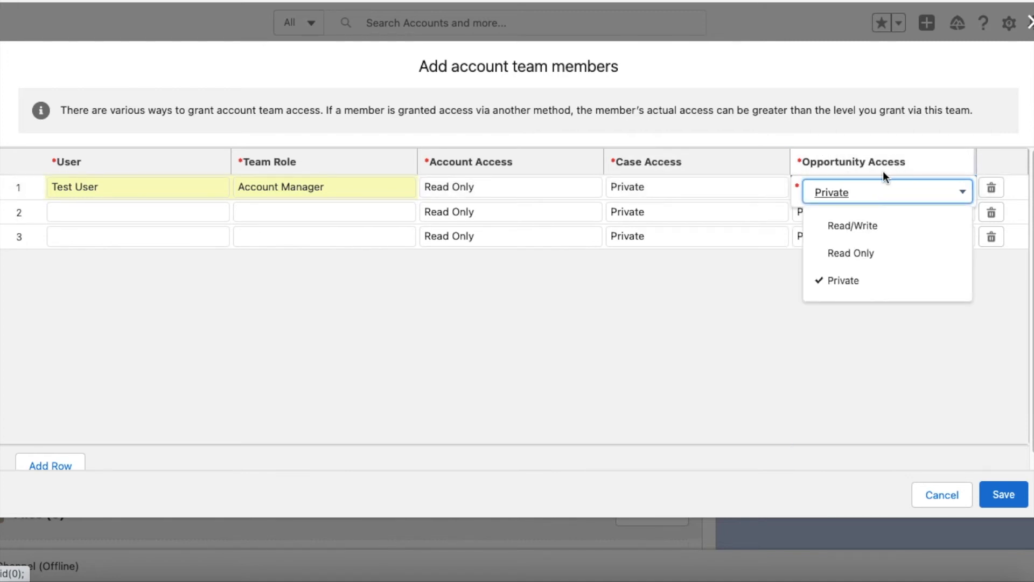
{"action": "left_click", "coordinate": [848, 280]}
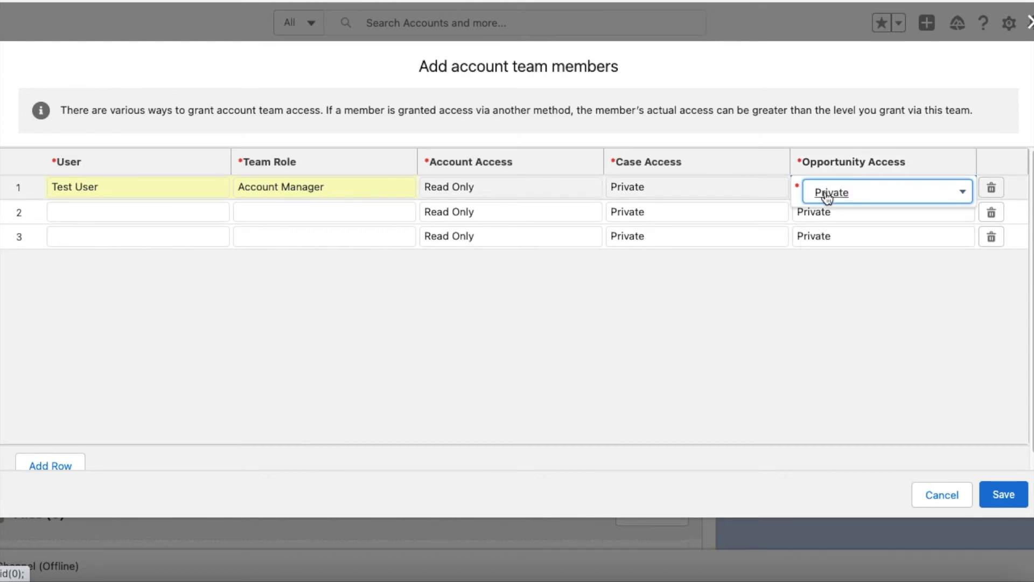
{"action": "left_click", "coordinate": [841, 291]}
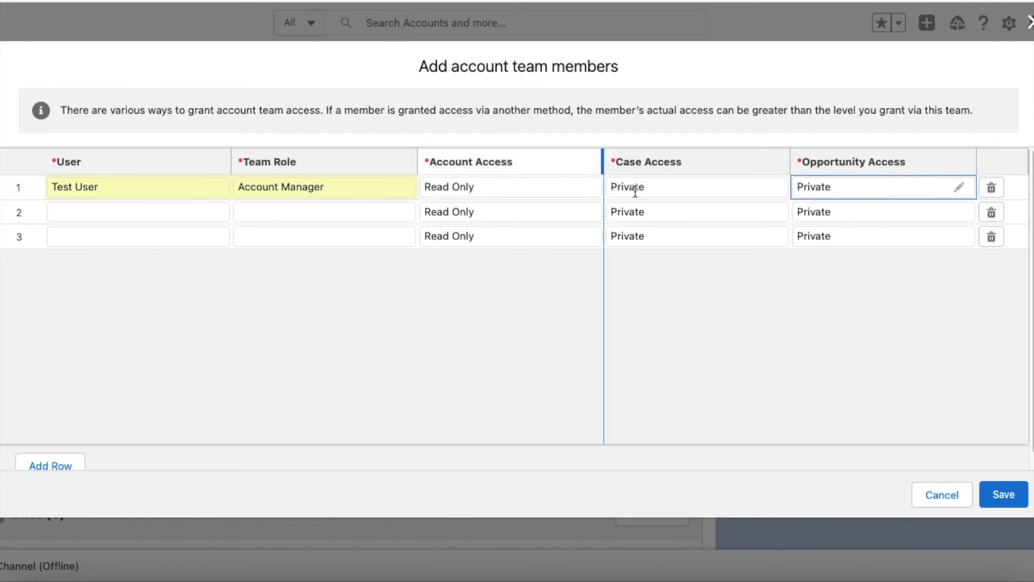
{"action": "left_click", "coordinate": [1016, 501]}
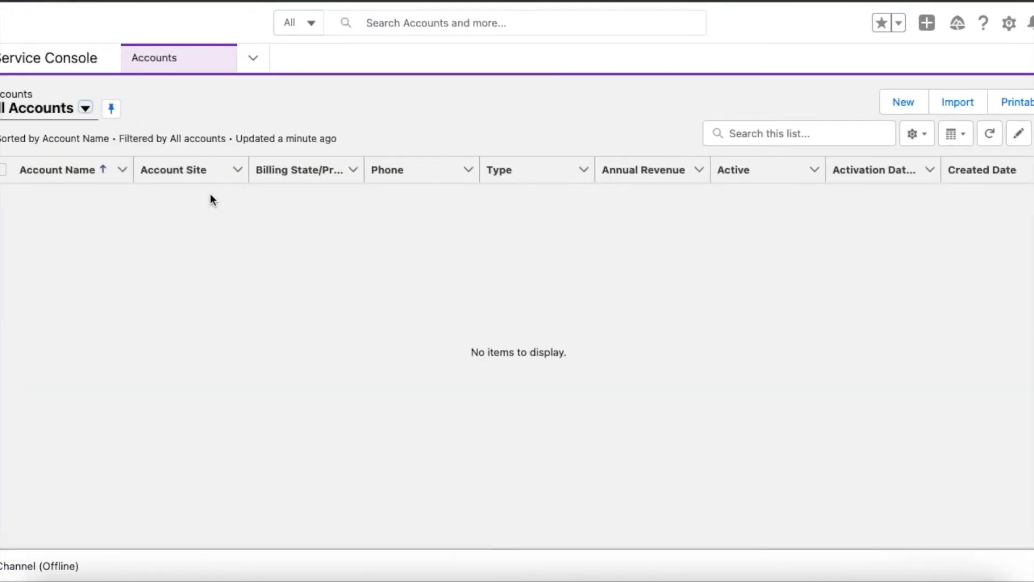
Refresh the All Accounts list in the Test User session and open Test Company to check its account team role
{"action": "left_click", "coordinate": [1033, 23]}
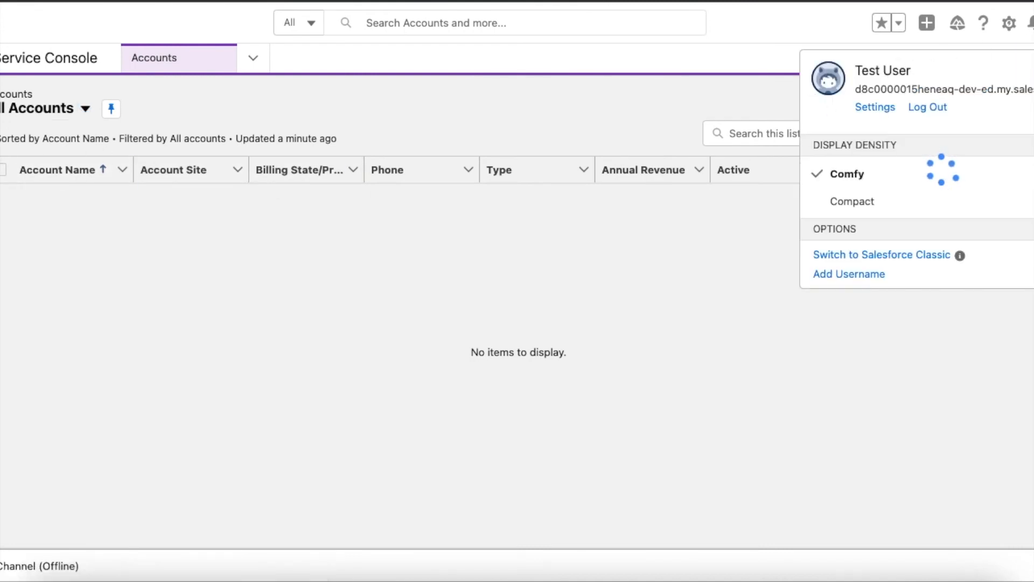
{"action": "left_click", "coordinate": [210, 275]}
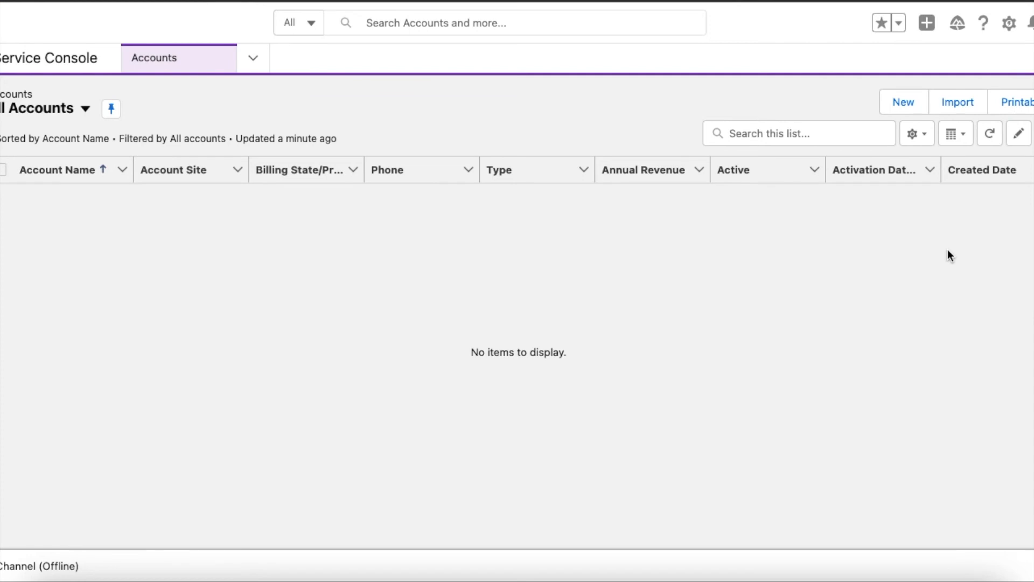
{"action": "left_click", "coordinate": [1000, 136]}
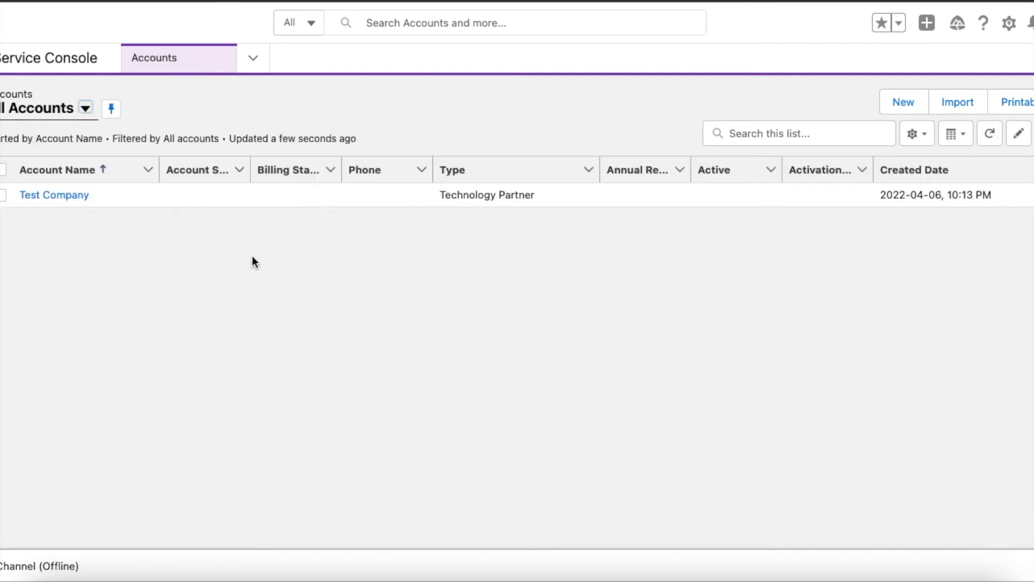
{"action": "left_click", "coordinate": [76, 197]}
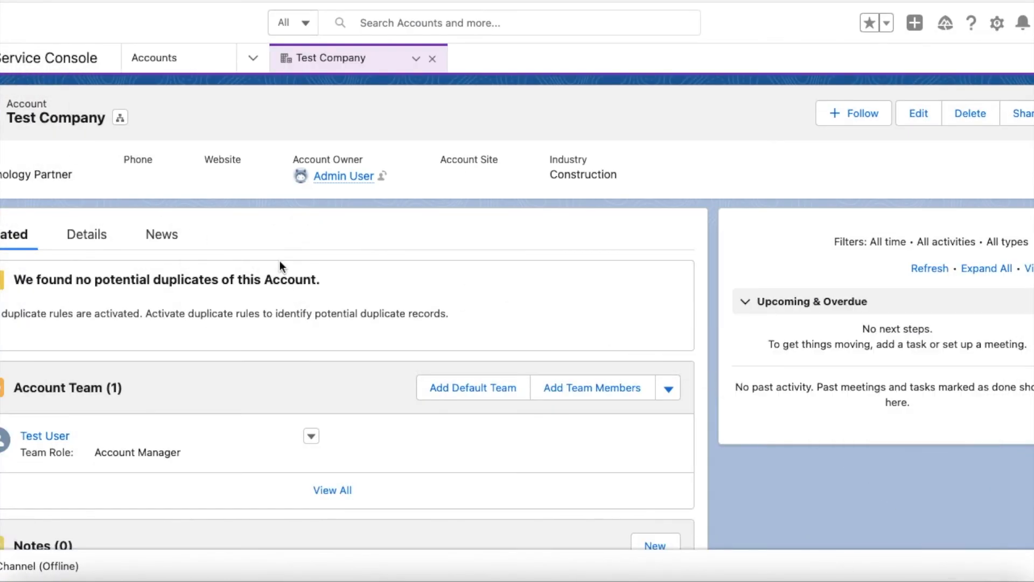
{"action": "left_click_drag", "start_coordinate": [94, 450], "coordinate": [182, 456]}
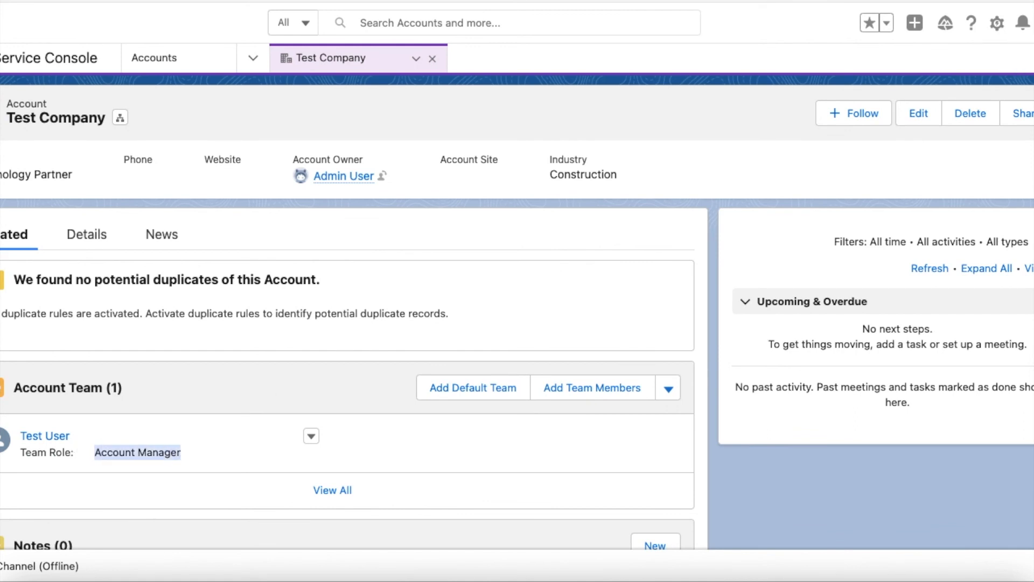
In the Admin User session, review the user groups Test Company is shared with, including Test User, and close the sharing dialog without saving
{"action": "left_click", "coordinate": [1033, 23]}
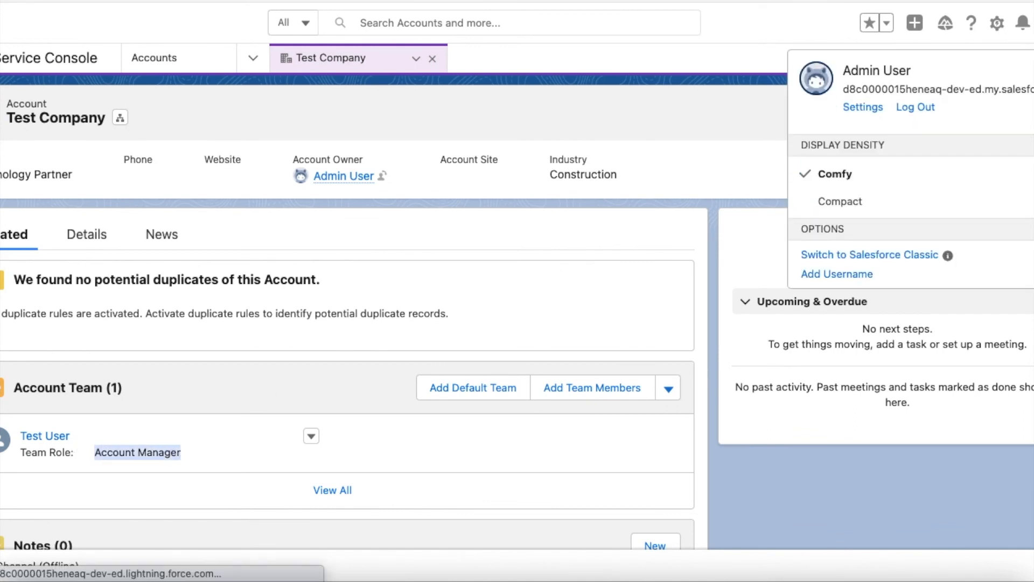
{"action": "left_click", "coordinate": [730, 134]}
{"action": "left_click", "coordinate": [1030, 113]}
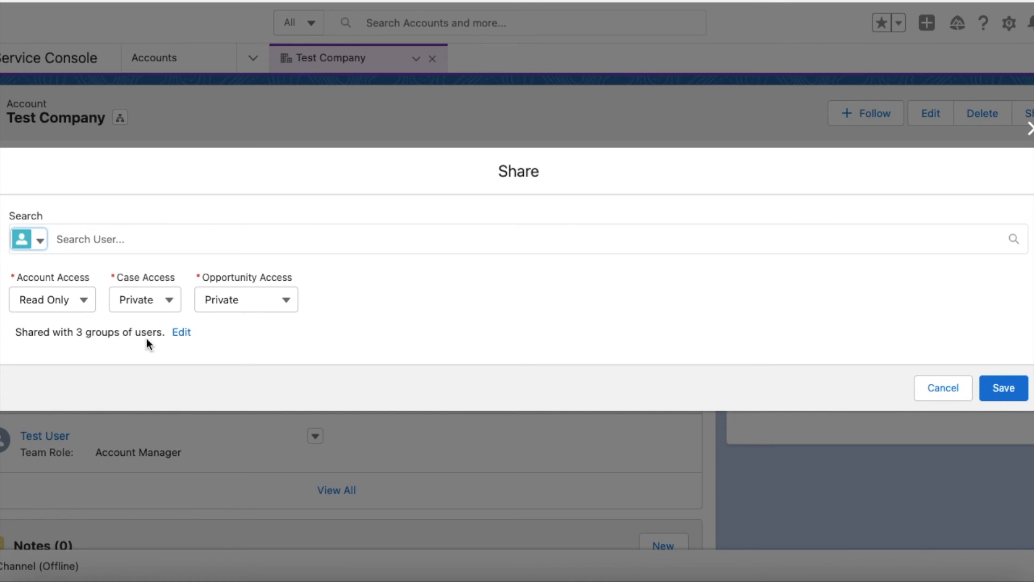
{"action": "left_click_drag", "start_coordinate": [20, 333], "coordinate": [120, 334]}
{"action": "left_click", "coordinate": [181, 333]}
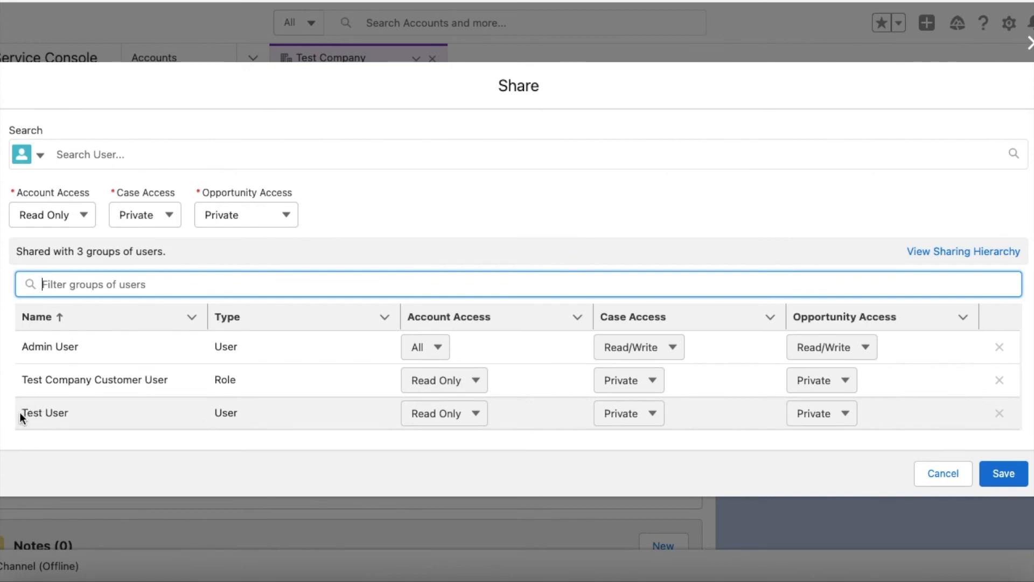
{"action": "left_click_drag", "start_coordinate": [20, 412], "coordinate": [84, 421]}
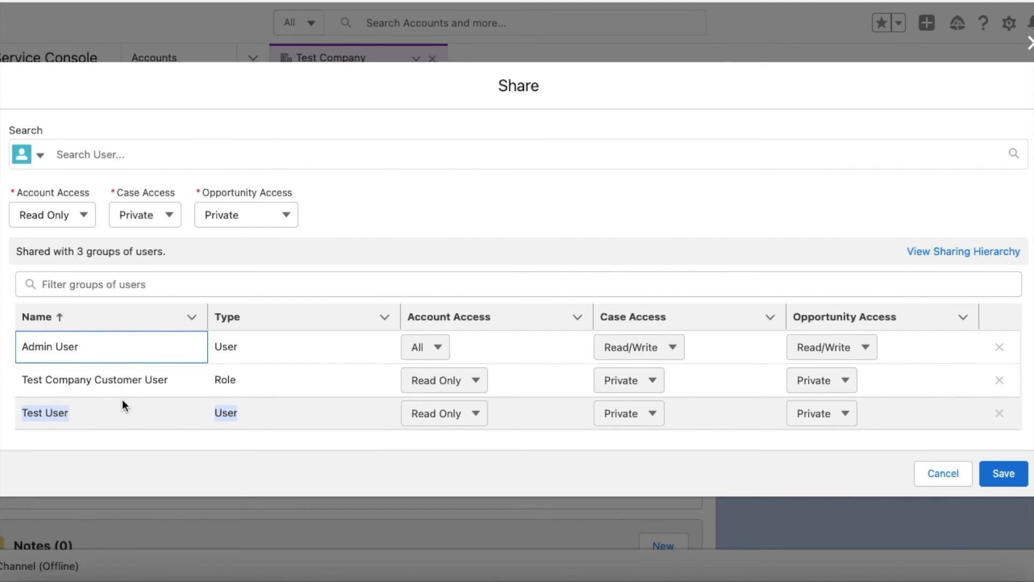
{"action": "left_click", "coordinate": [960, 480]}
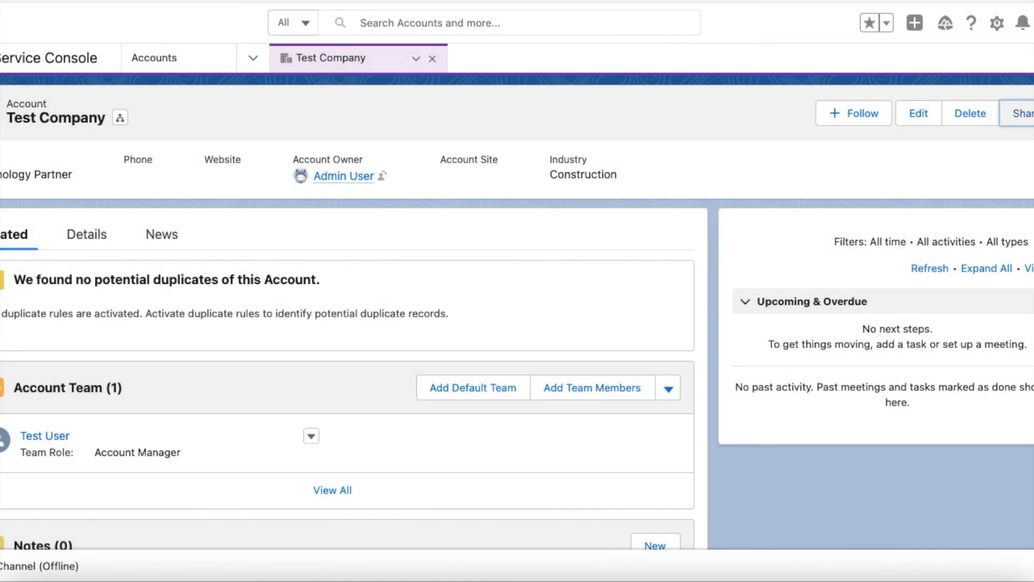
Switch to Salesforce Classic and open the sharing details of the Test Company account
{"action": "left_click", "coordinate": [1030, 22]}
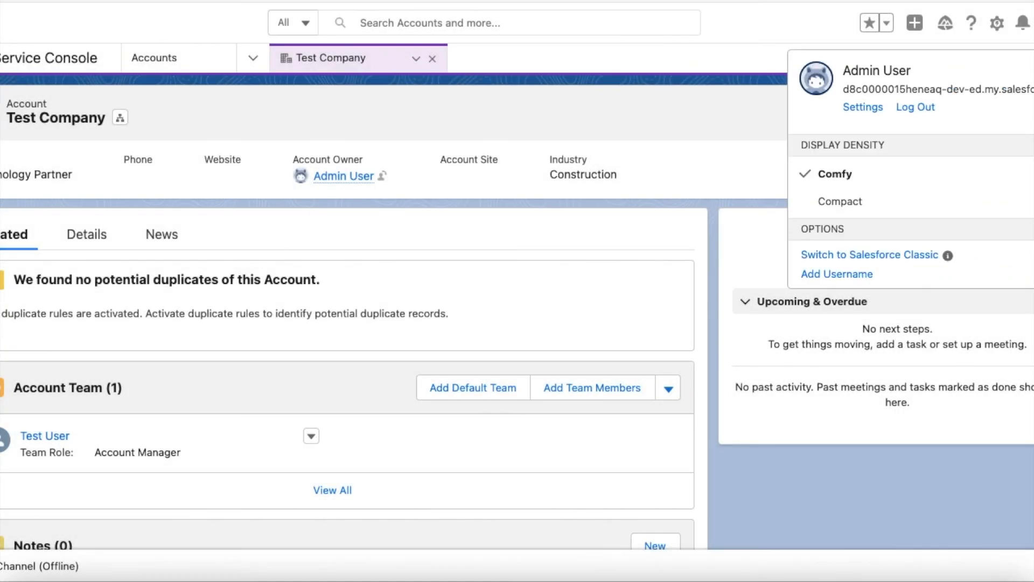
{"action": "left_click", "coordinate": [879, 256]}
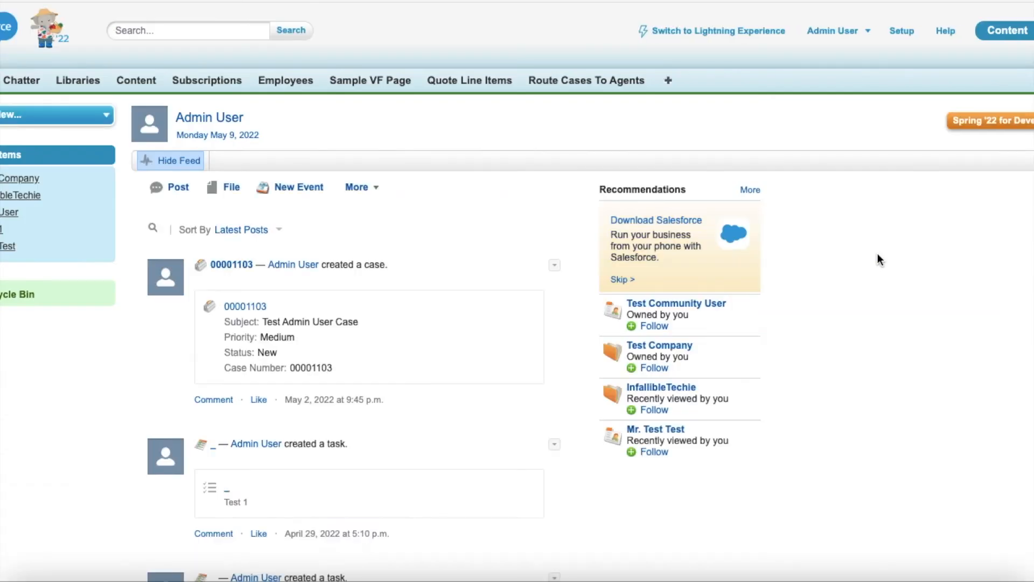
{"action": "left_click", "coordinate": [28, 183]}
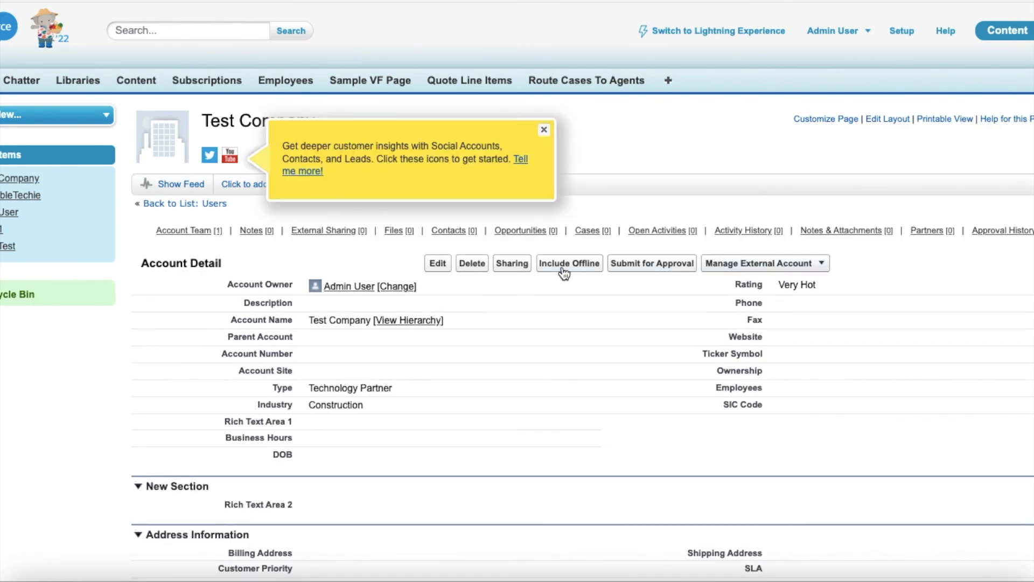
{"action": "left_click", "coordinate": [512, 270]}
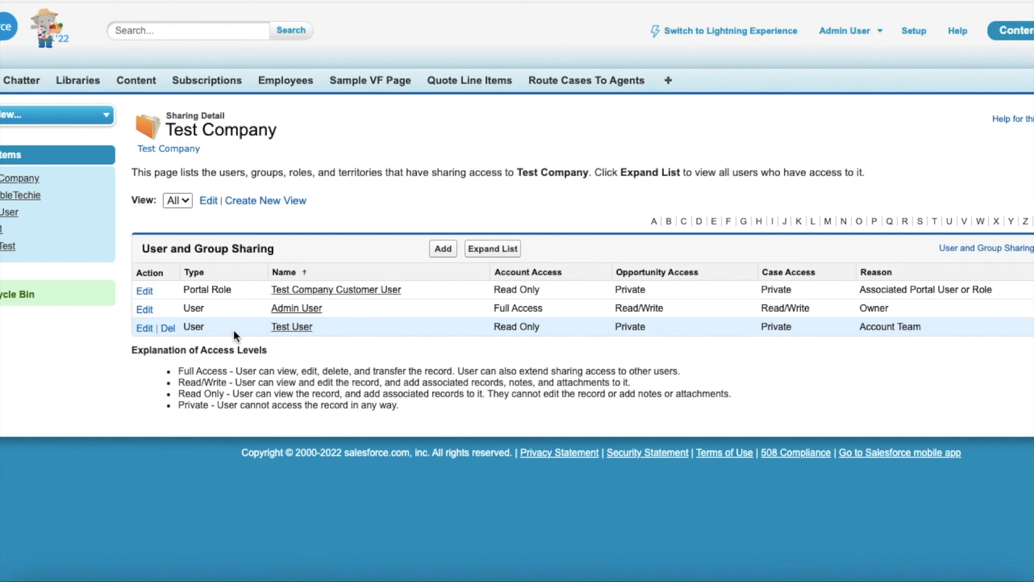
Examine Test User's entry in Test Company's User and Group Sharing list, including the reason for access
{"action": "left_click_drag", "start_coordinate": [335, 328], "coordinate": [271, 327]}
{"action": "left_click", "coordinate": [284, 132]}
{"action": "left_click_drag", "start_coordinate": [284, 132], "coordinate": [172, 134]}
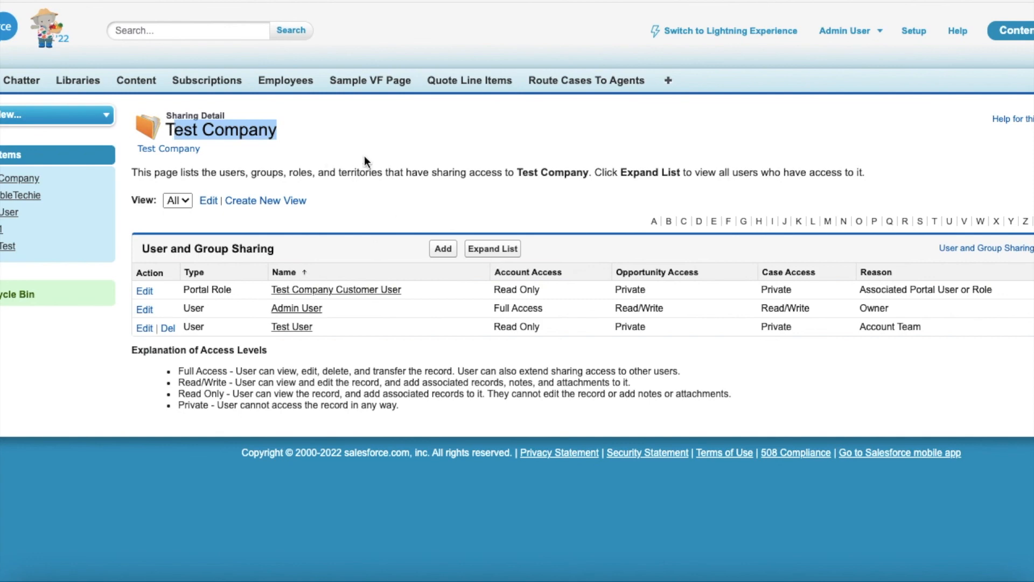
{"action": "left_click_drag", "start_coordinate": [925, 326], "coordinate": [865, 332]}
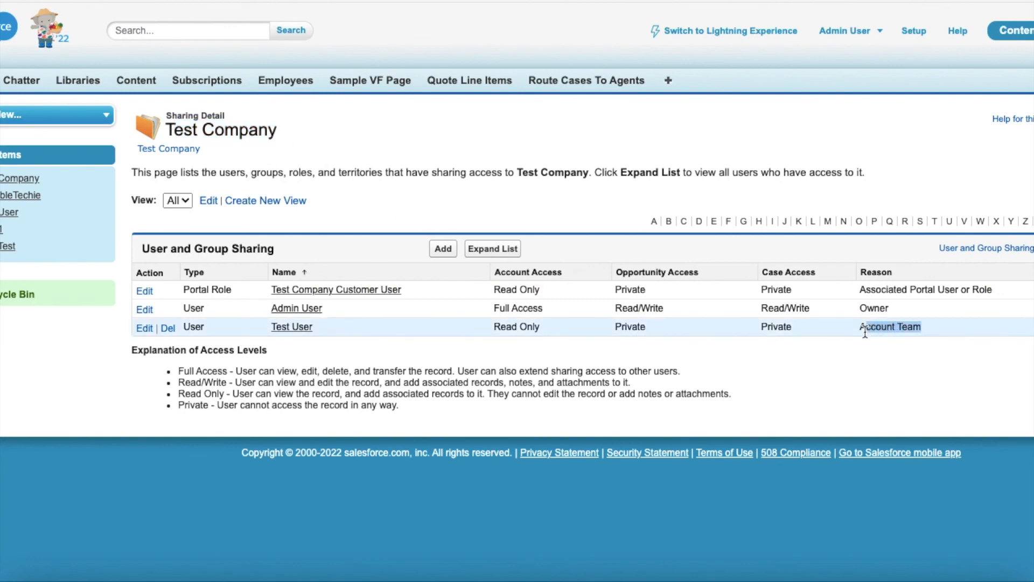